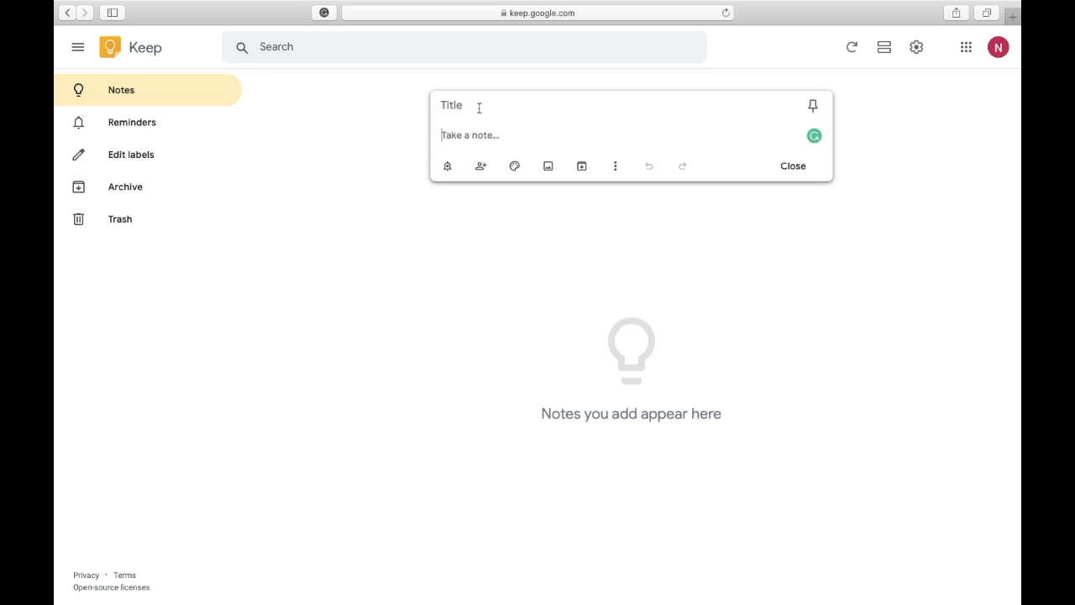
# Title the new note "Note Title" and enter "Study for Test" as its text.
pyautogui.write('Note Title')
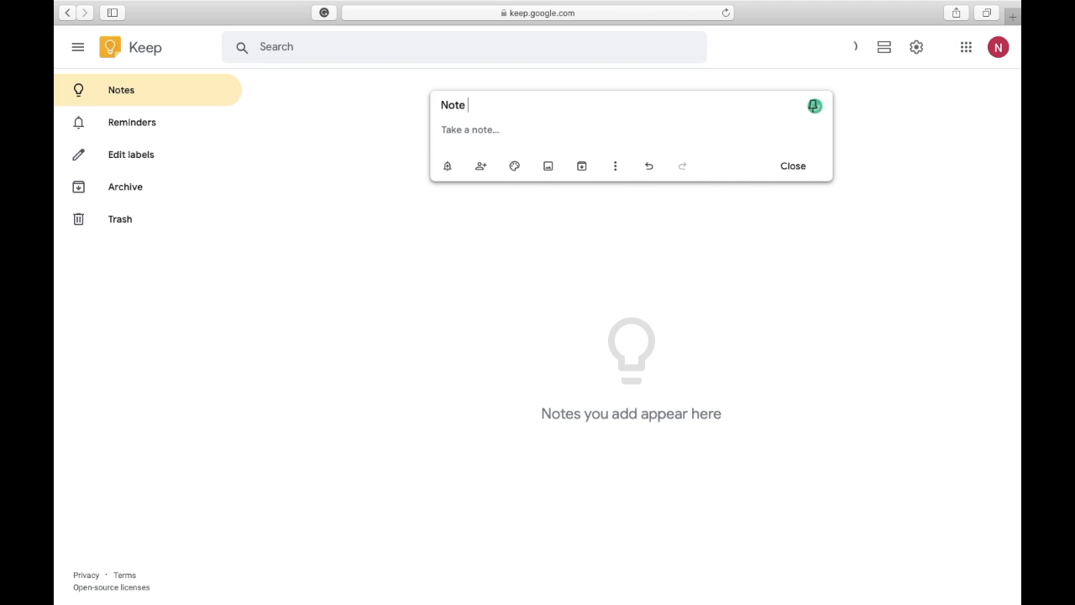
pyautogui.click(463, 124)
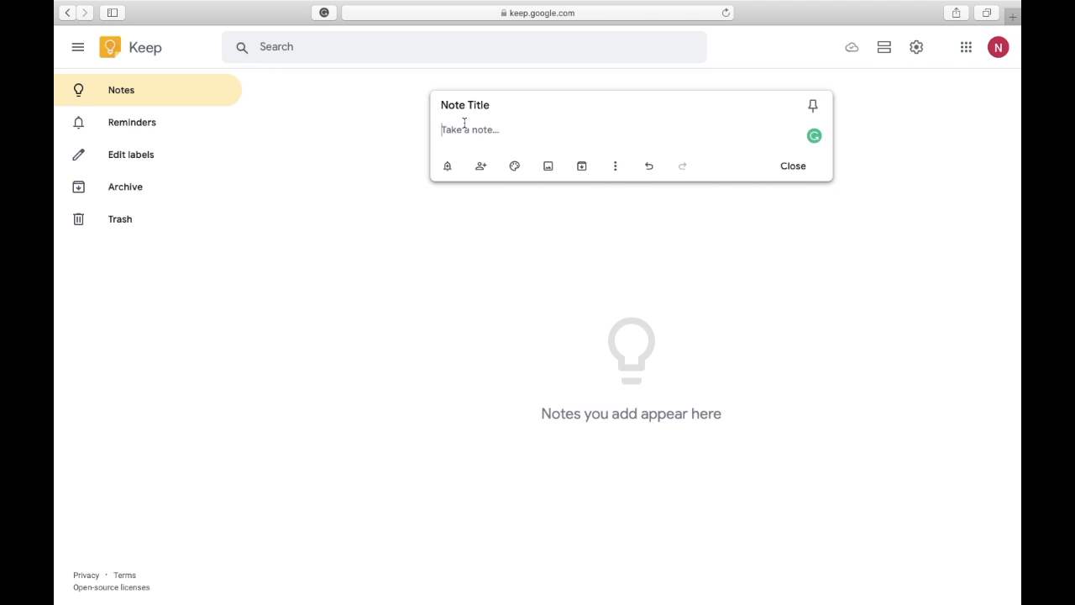
pyautogui.write('Study for Test')
# Add a weekly repeating reminder to the note for May 20, 2020 at 6:00 PM.
pyautogui.click(447, 166)
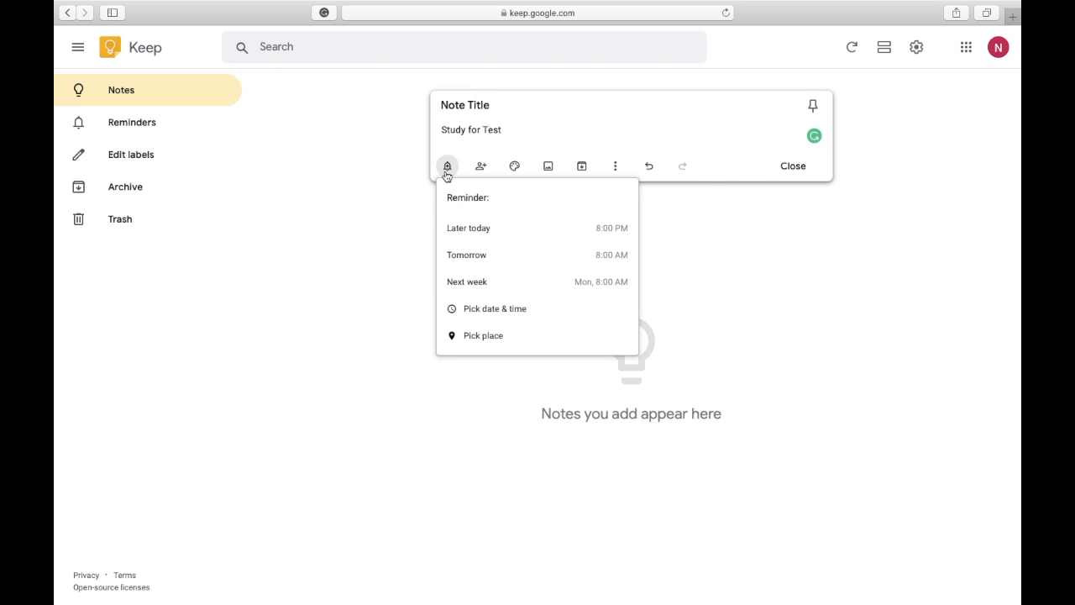
pyautogui.click(491, 313)
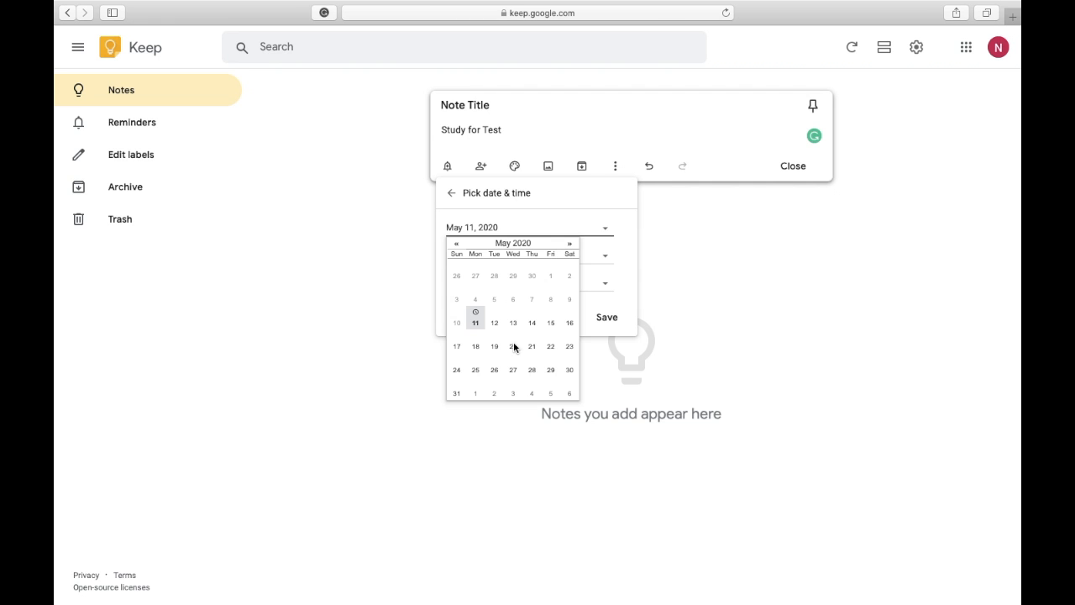
pyautogui.click(513, 346)
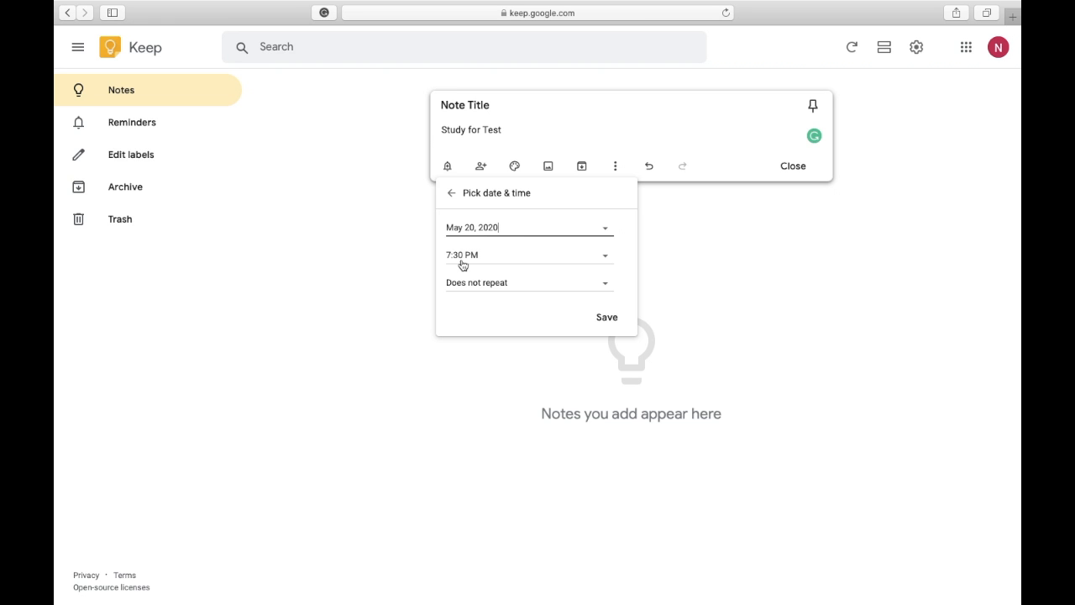
pyautogui.click(463, 262)
pyautogui.click(508, 324)
pyautogui.click(499, 286)
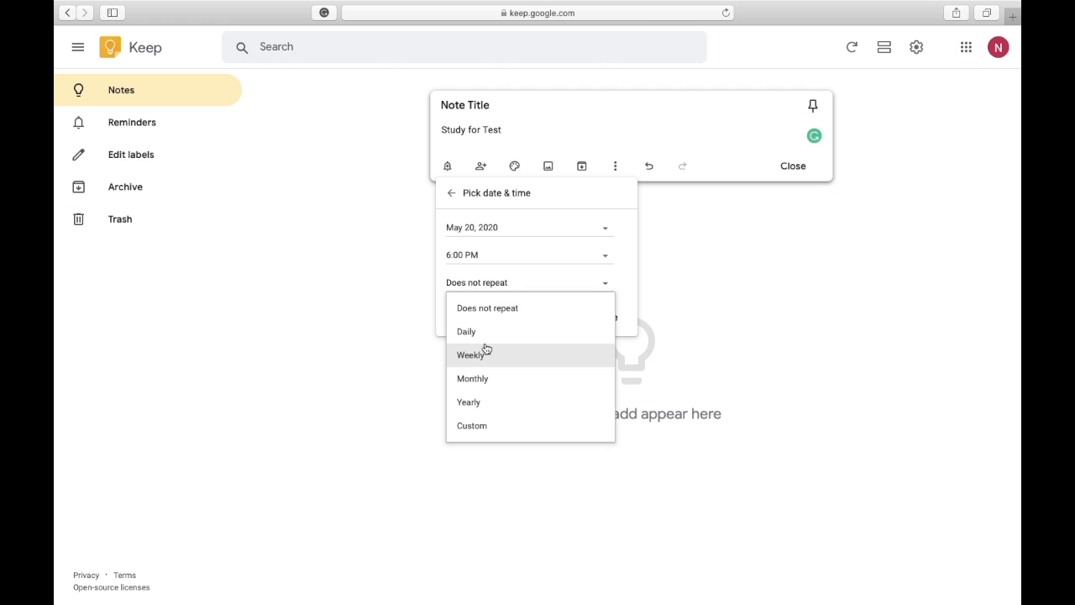
pyautogui.click(486, 353)
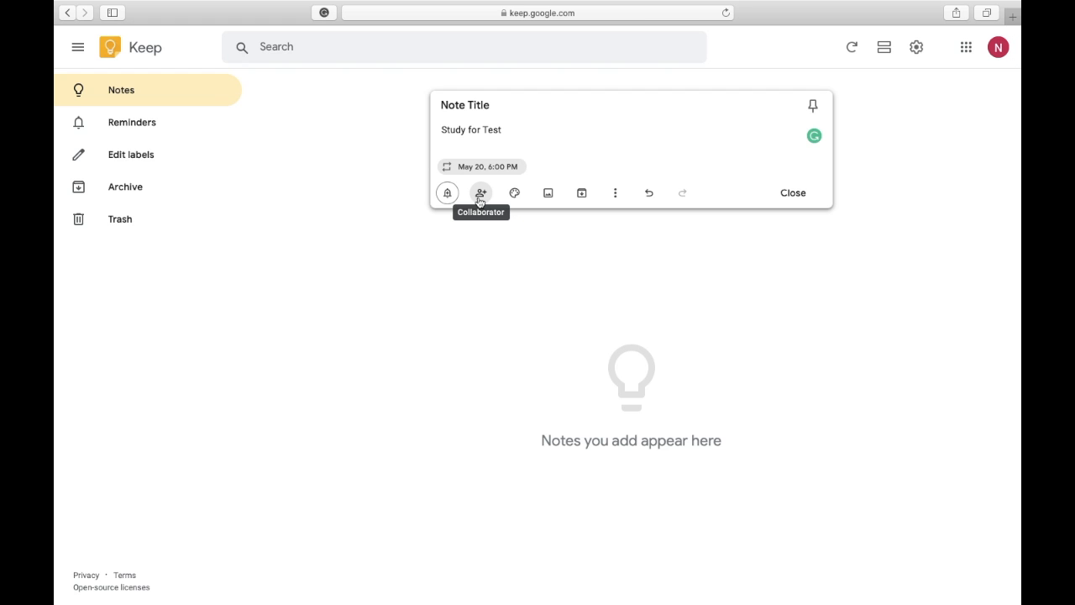
# Color the note light blue and attach the image youtube.png from the Desktop.
pyautogui.moveTo(514, 199)
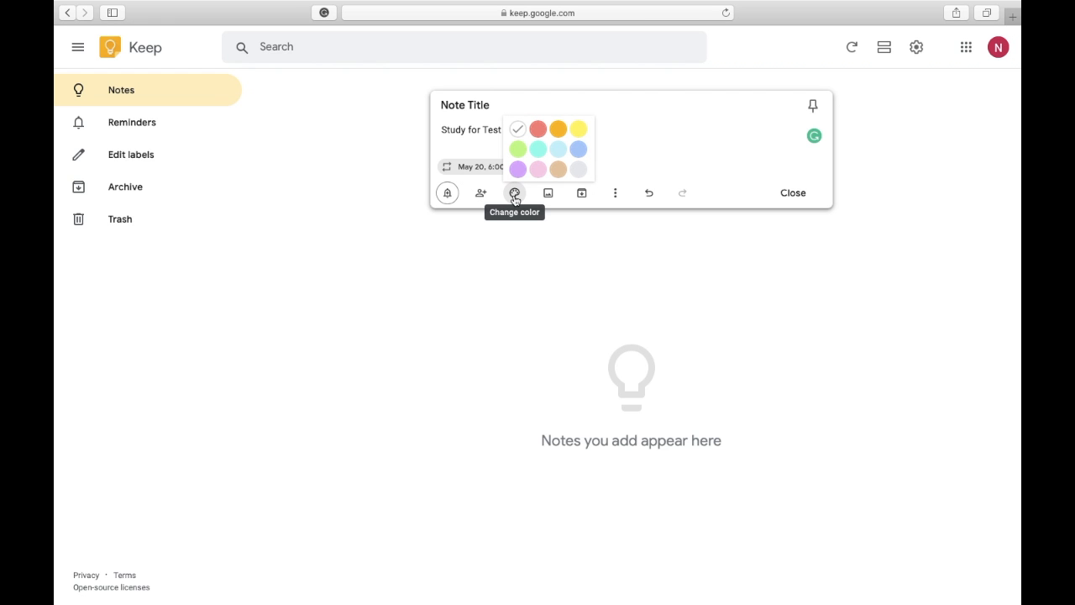
pyautogui.click(559, 149)
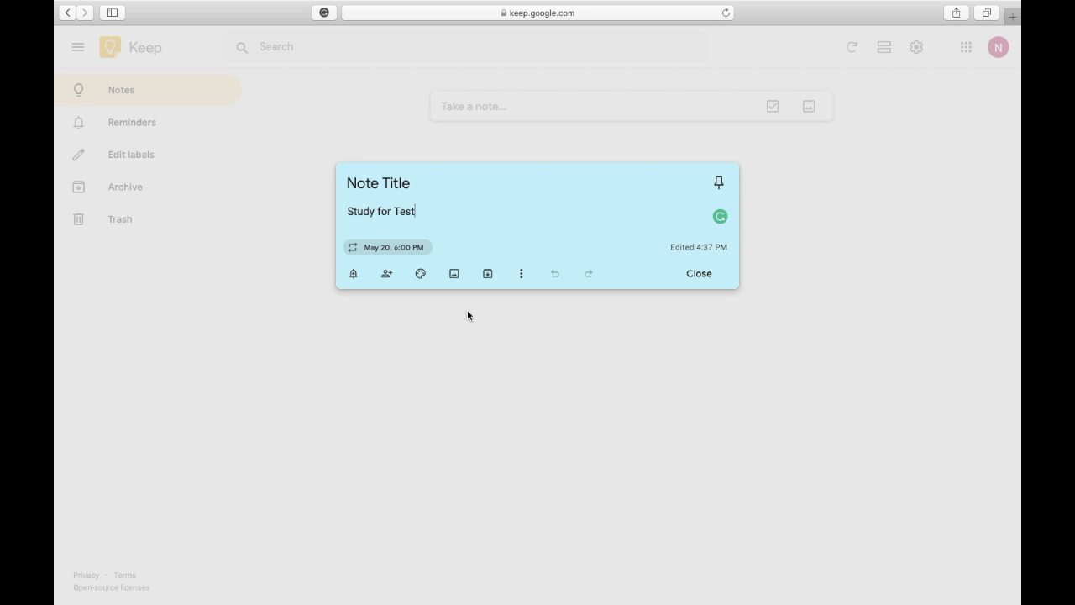
pyautogui.click(453, 273)
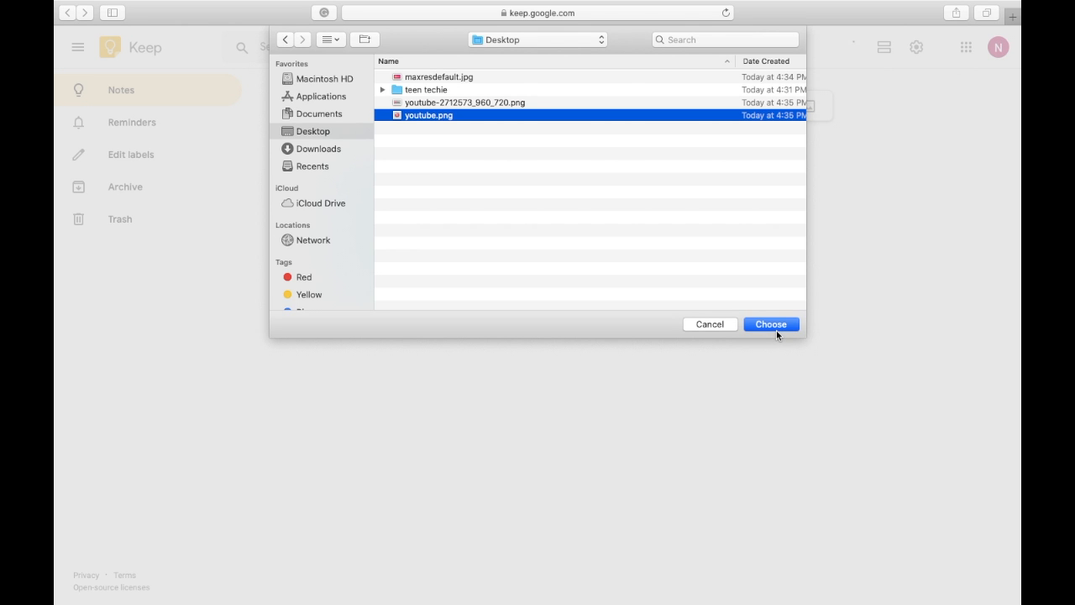
pyautogui.click(776, 328)
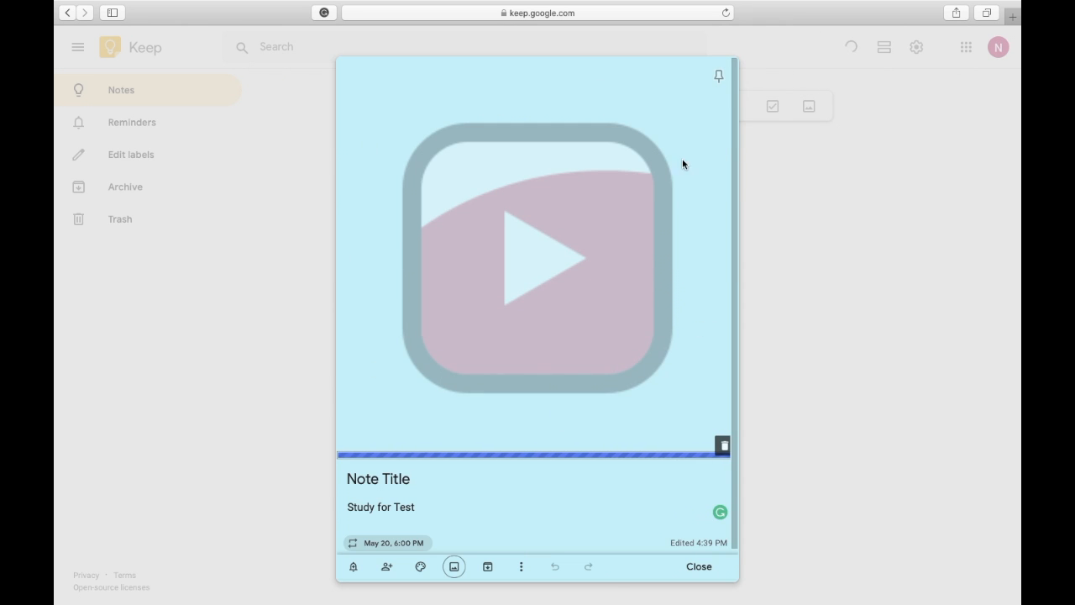
# Create a "School" label on the note and open that label for editing in the label editor.
pyautogui.click(520, 566)
pyautogui.click(550, 463)
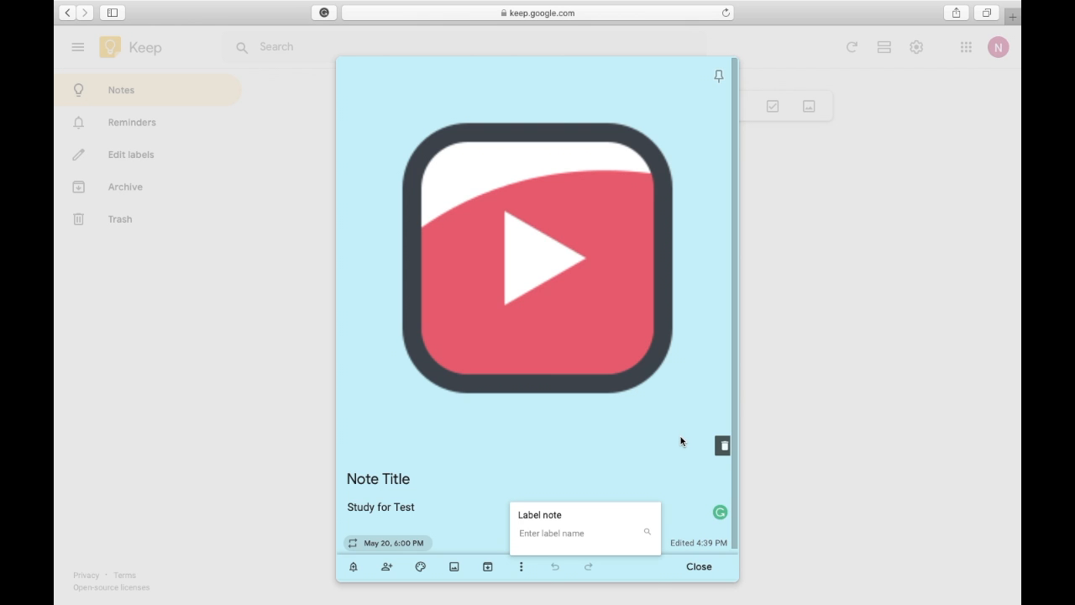
pyautogui.write('School')
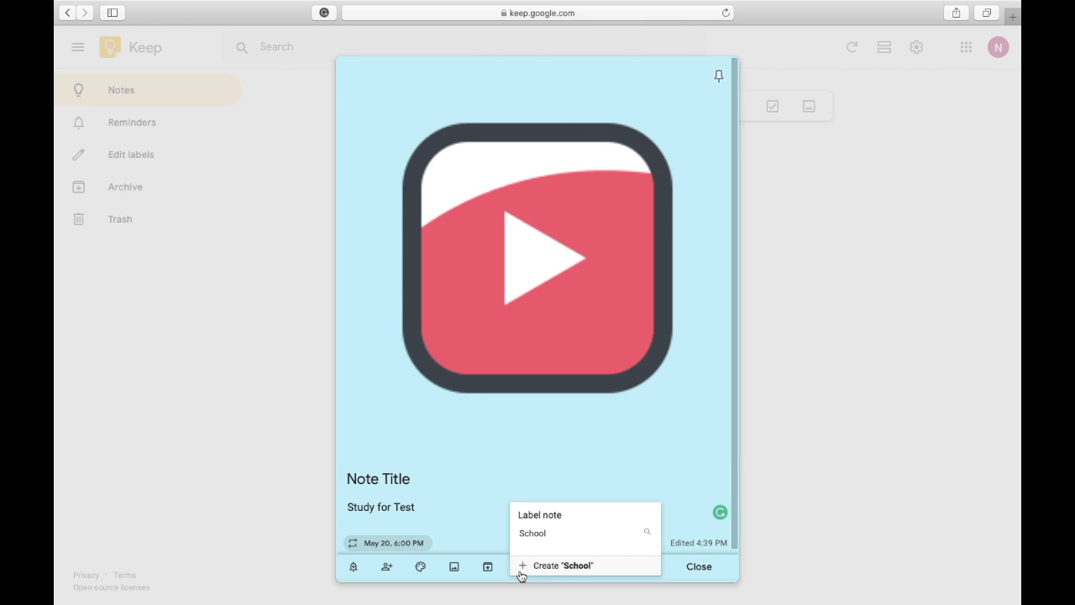
pyautogui.click(545, 565)
pyautogui.click(847, 210)
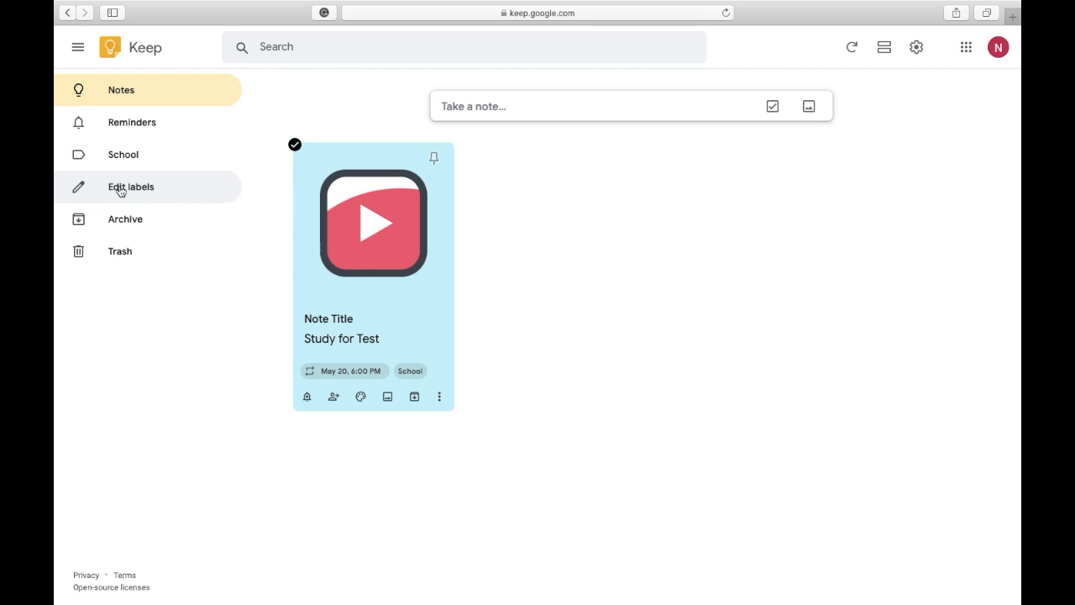
pyautogui.click(156, 187)
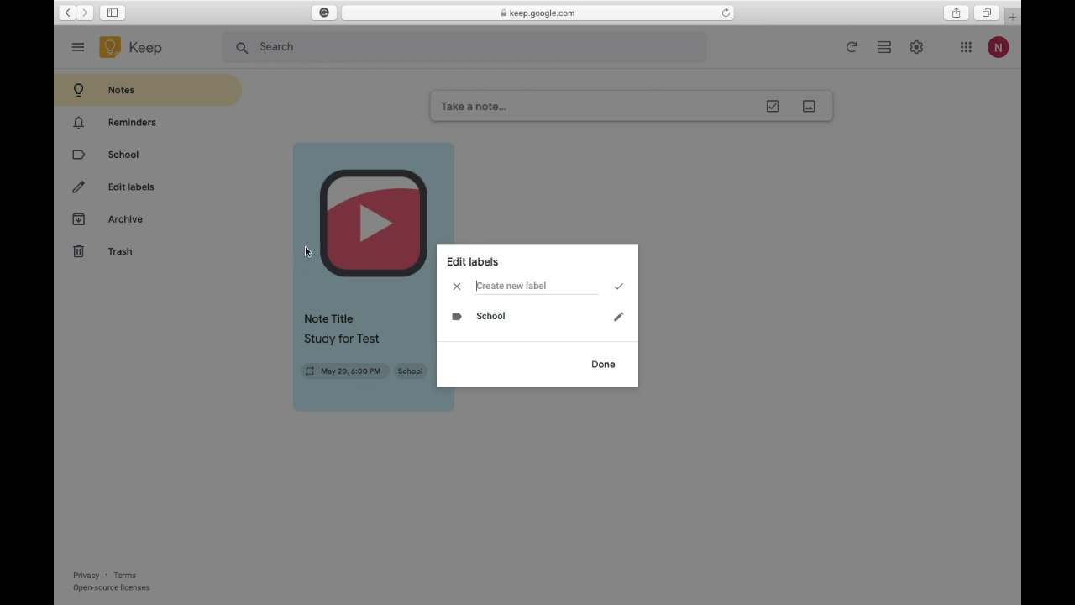
pyautogui.click(497, 313)
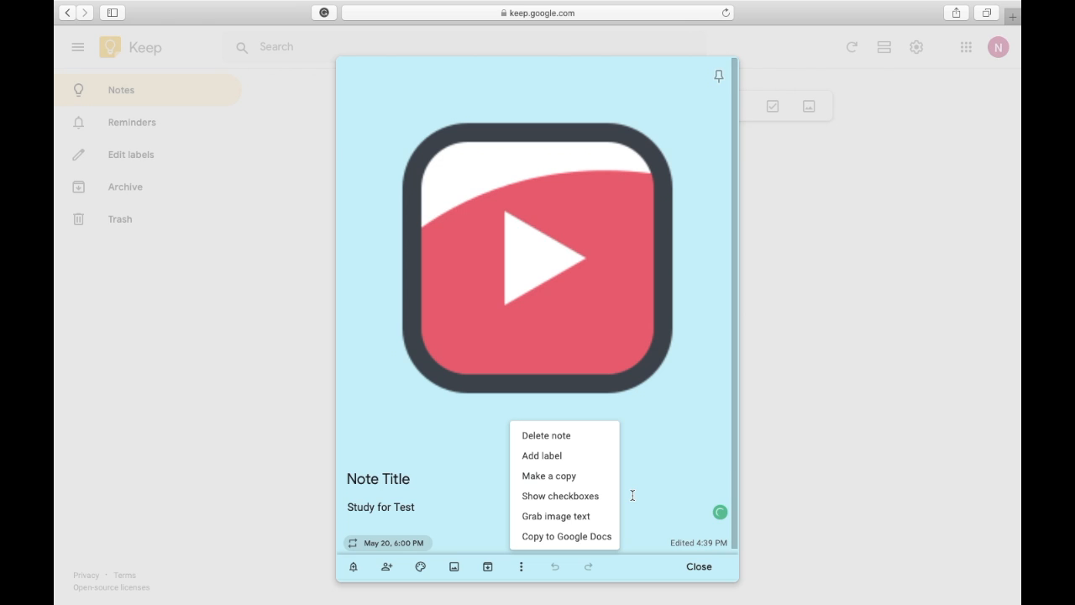
# Make a copy of the "Note Title" note and delete the copy.
pyautogui.click(572, 477)
pyautogui.click(864, 413)
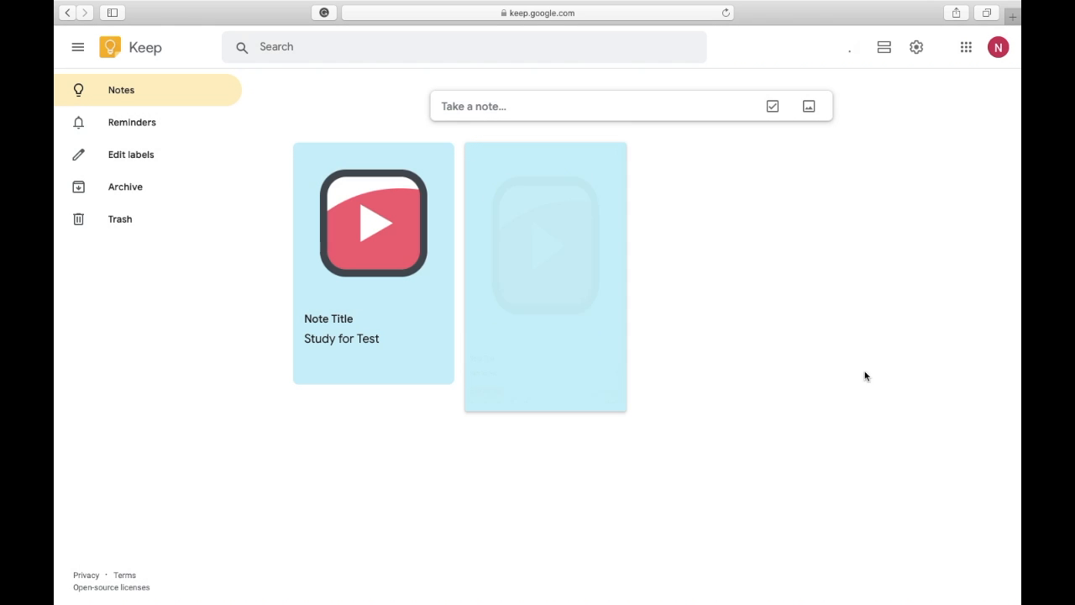
pyautogui.click(339, 223)
pyautogui.click(524, 555)
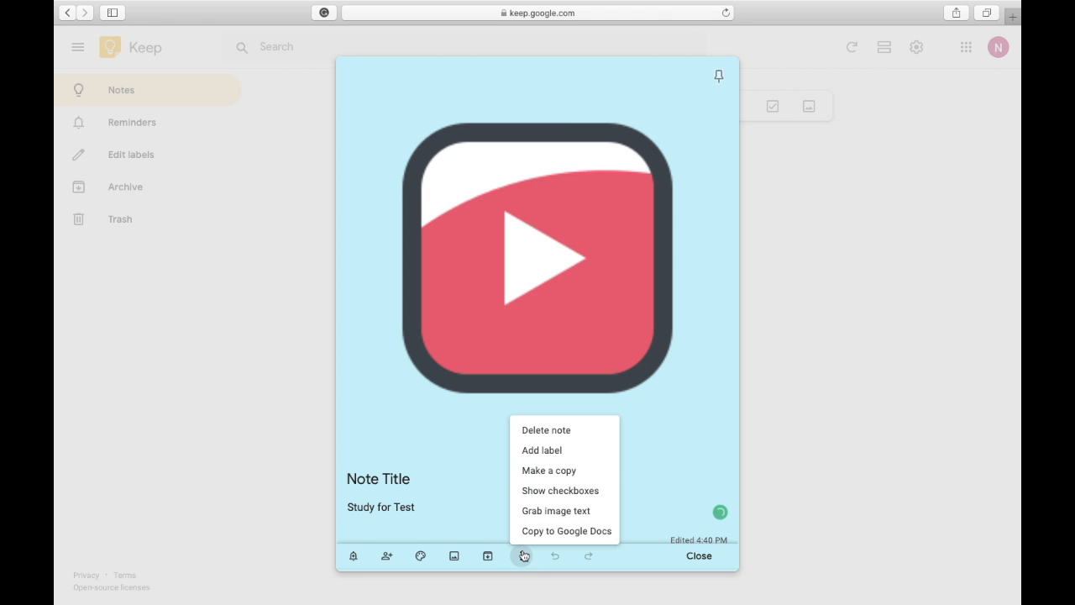
pyautogui.click(537, 429)
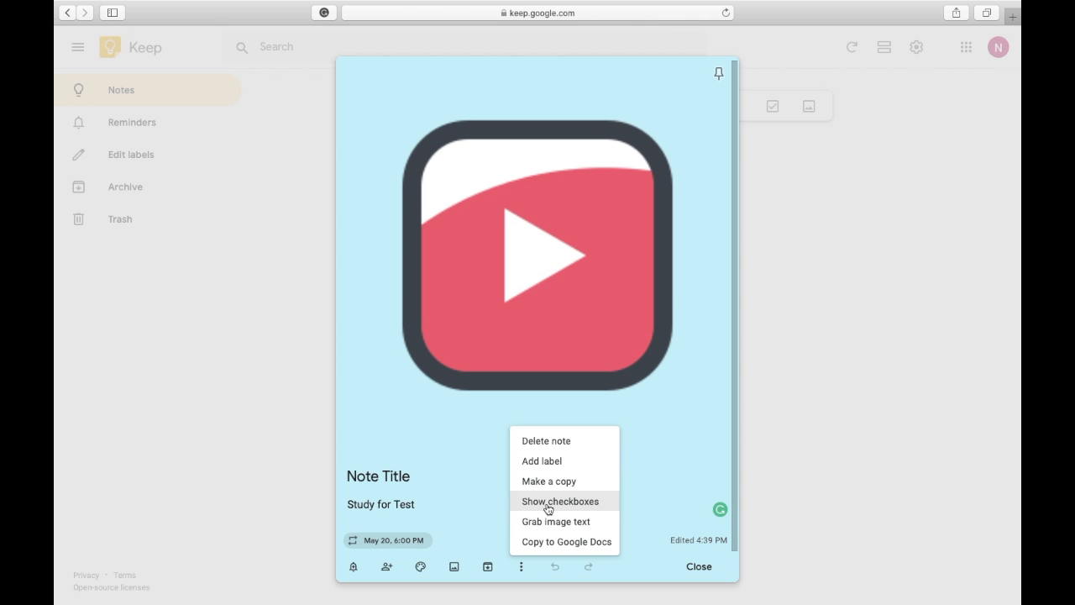
# Turn the note into a checklist with an added item "do homework" marked as completed.
pyautogui.click(548, 501)
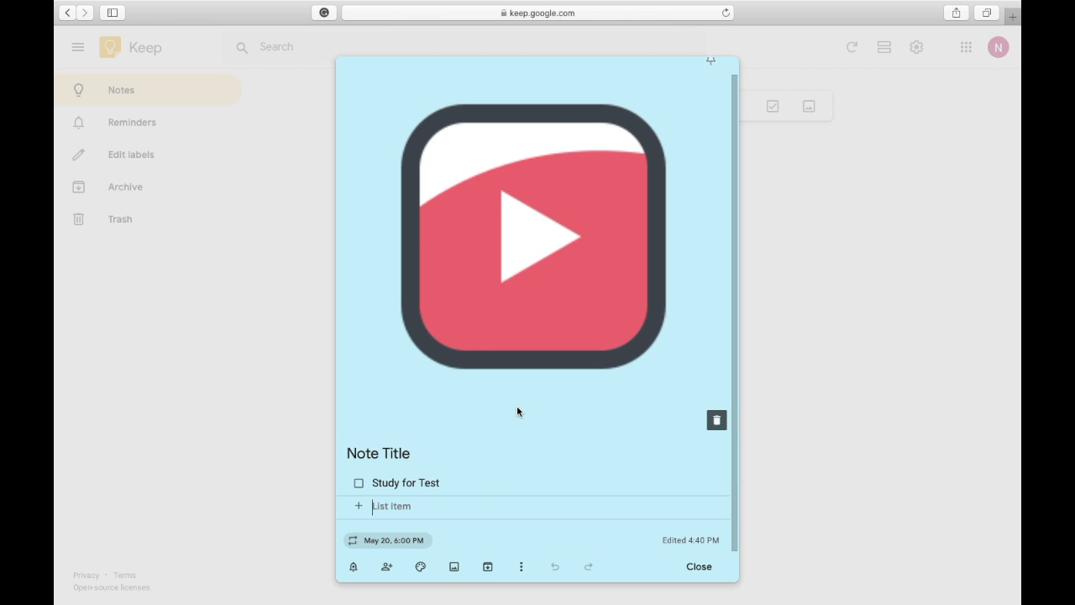
pyautogui.write('do homework')
pyautogui.click(393, 527)
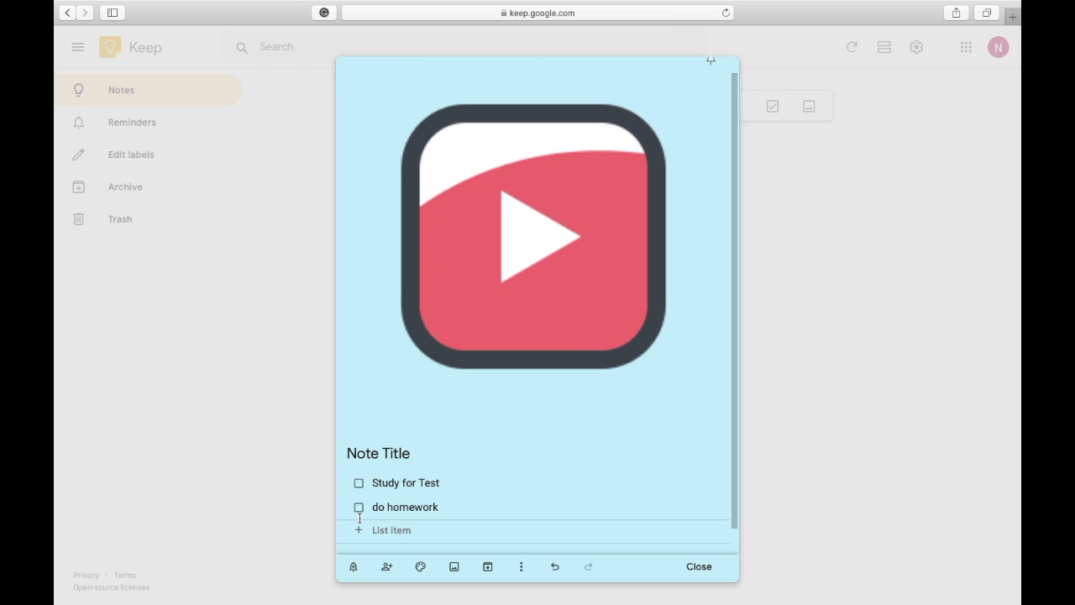
pyautogui.click(359, 507)
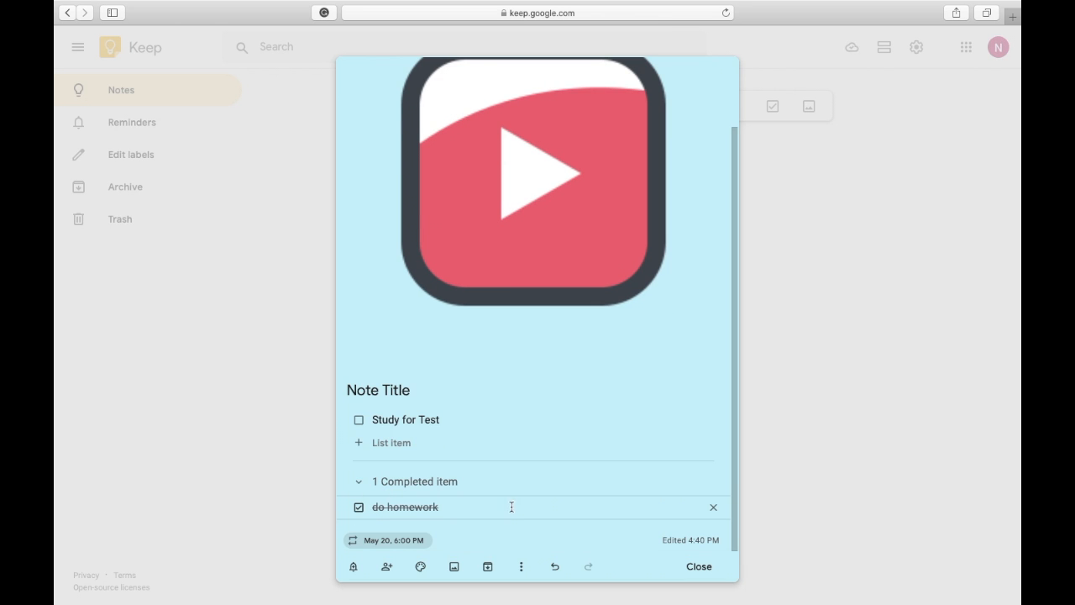
# Copy the note to Google Docs and pin the note in Keep.
pyautogui.click(520, 566)
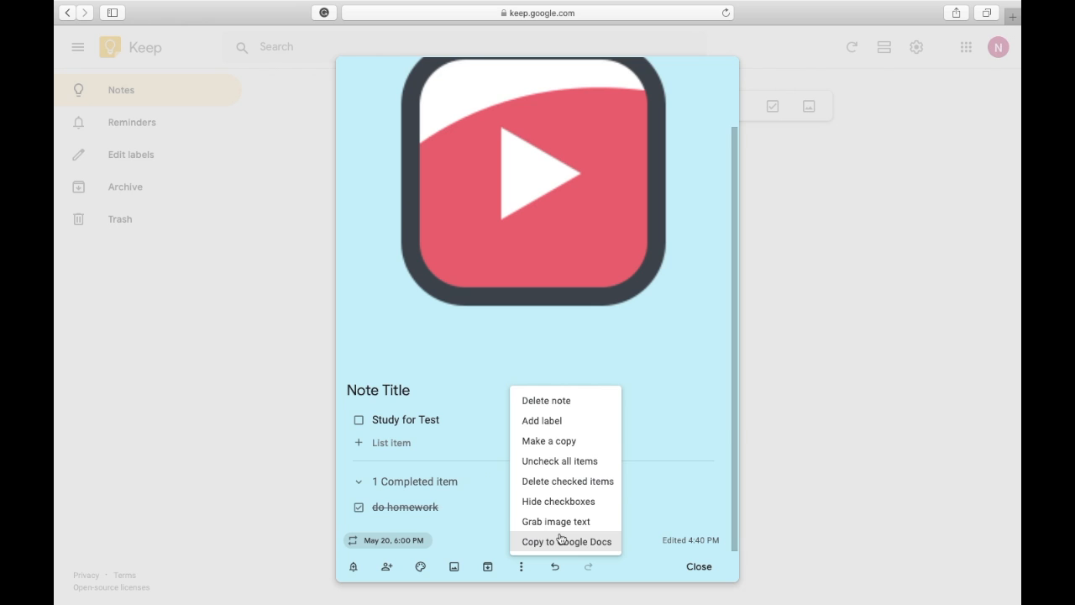
pyautogui.click(560, 541)
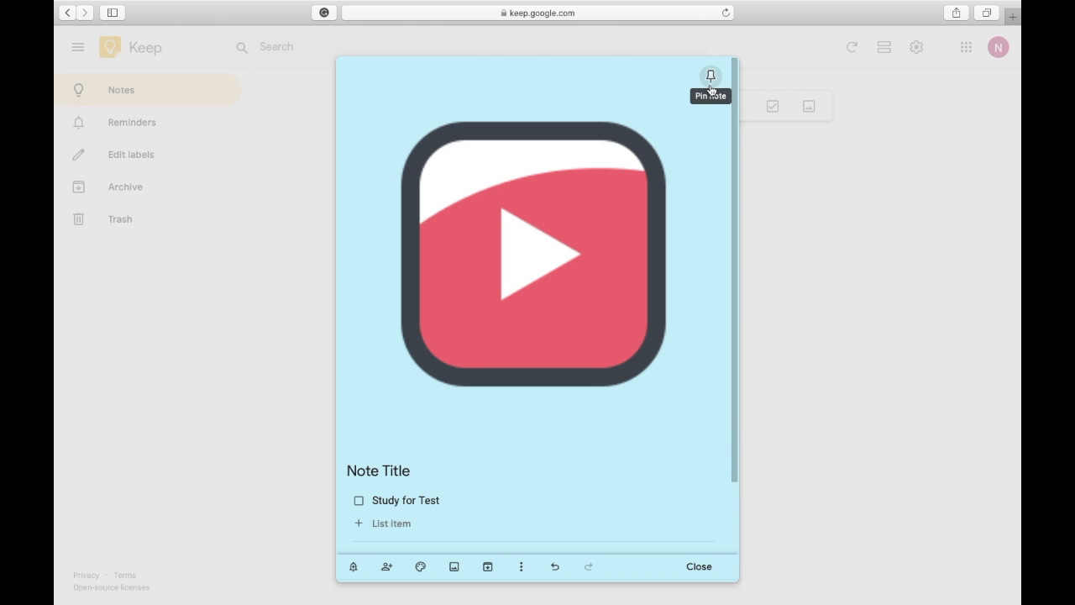
pyautogui.click(711, 84)
pyautogui.click(805, 212)
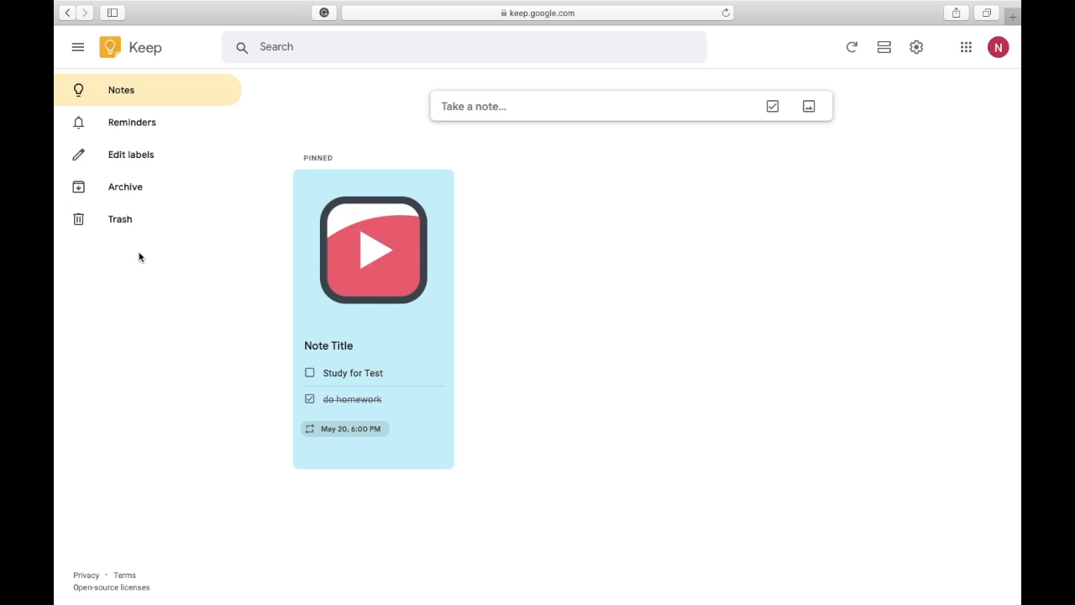
# Look through the Reminders, Archive and Trash sections, and preview the notes in list view before returning to grid view.
pyautogui.click(98, 128)
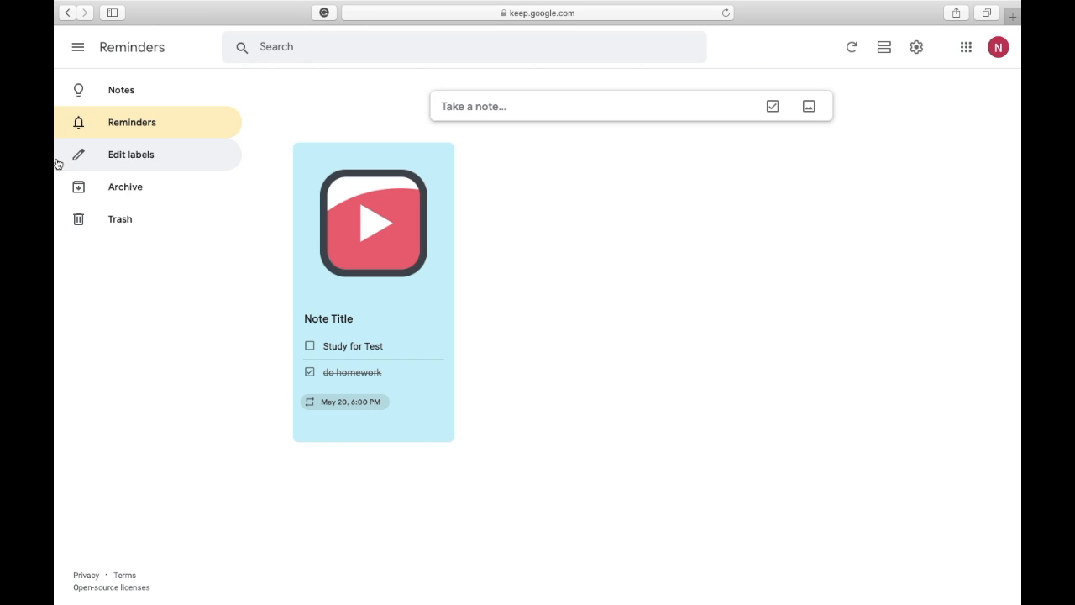
pyautogui.click(141, 196)
pyautogui.click(147, 218)
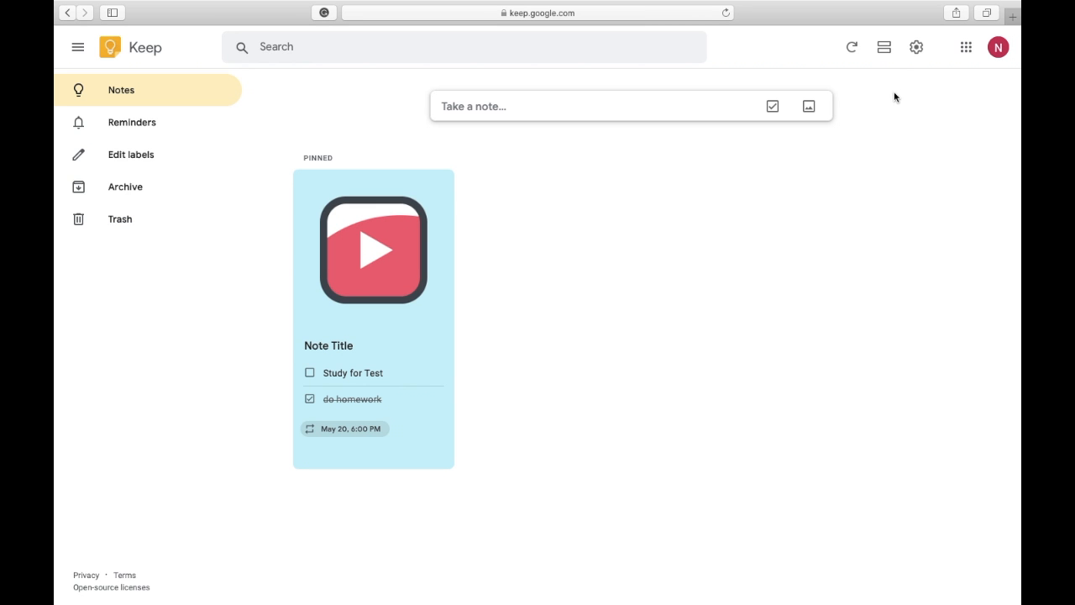
pyautogui.click(884, 56)
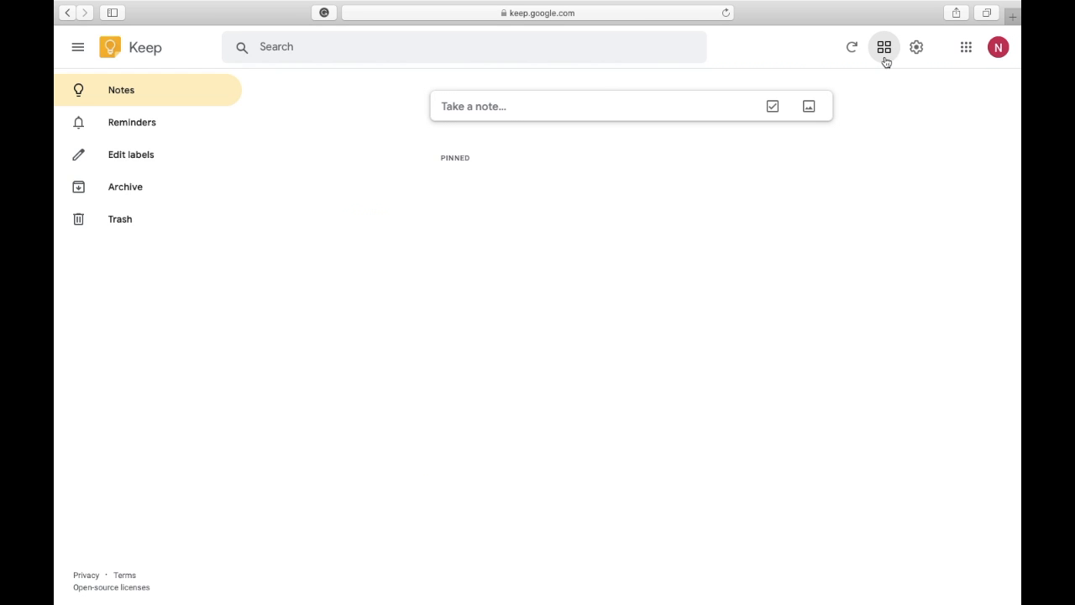
pyautogui.click(878, 47)
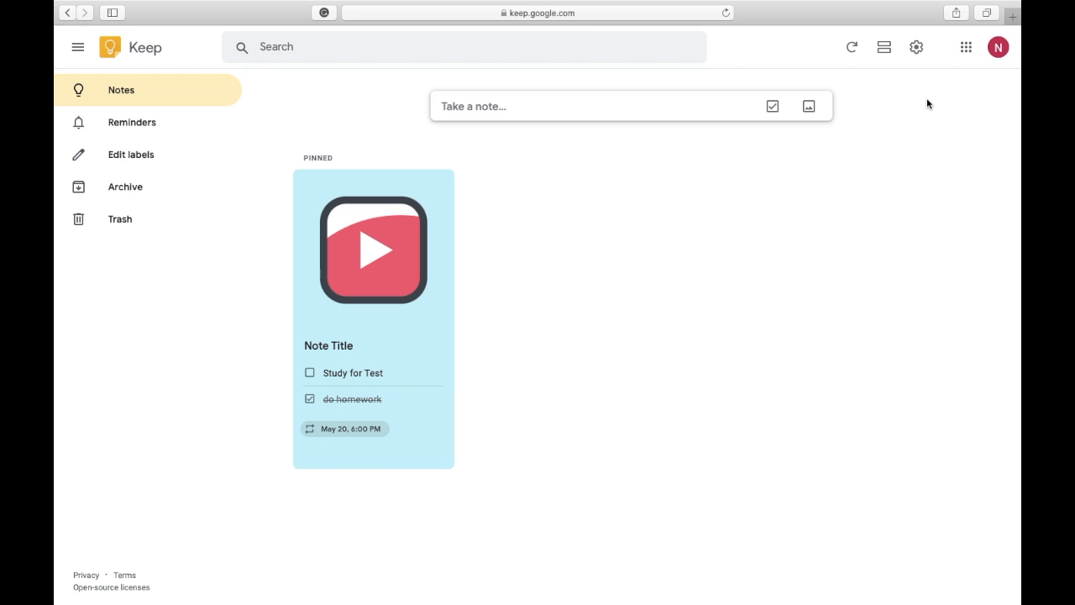
# Review the list, reminder default and sharing options in the settings and save them as they are.
pyautogui.click(917, 52)
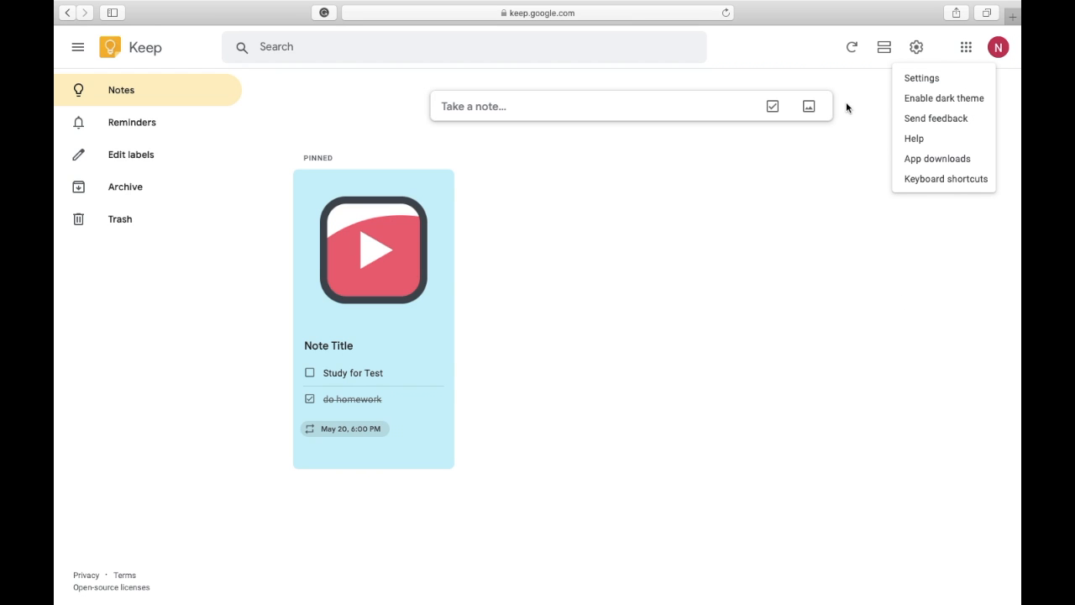
pyautogui.click(895, 84)
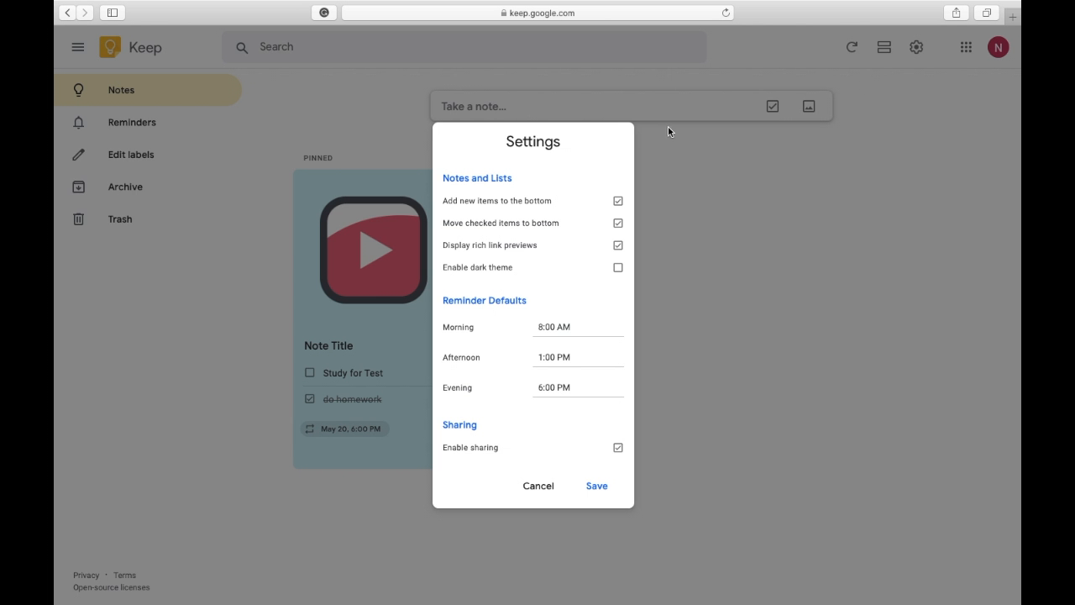
pyautogui.click(608, 490)
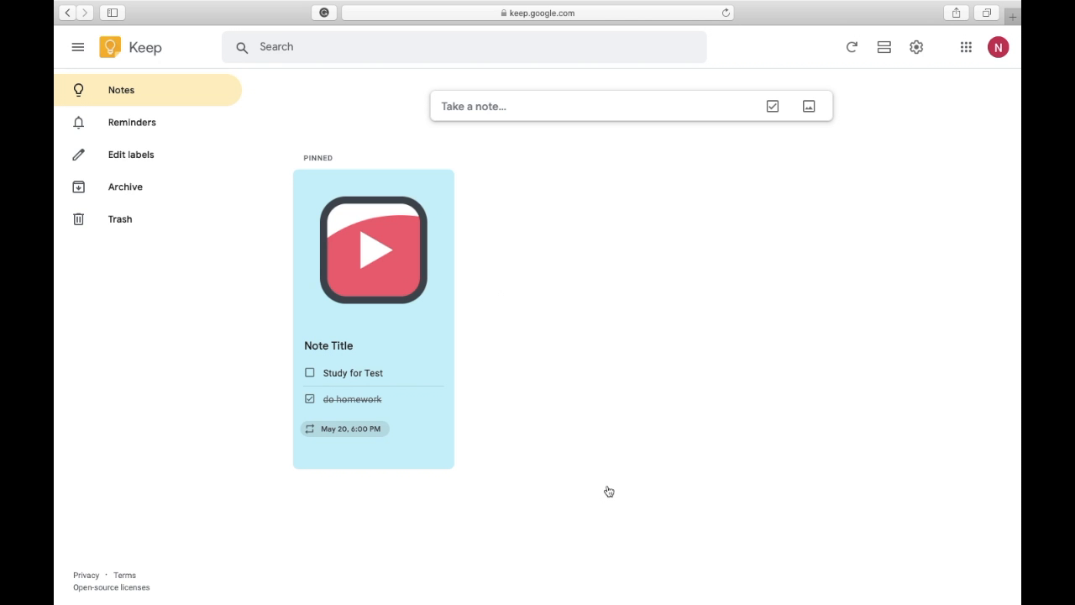
# Enable the dark theme for Keep.
pyautogui.click(920, 49)
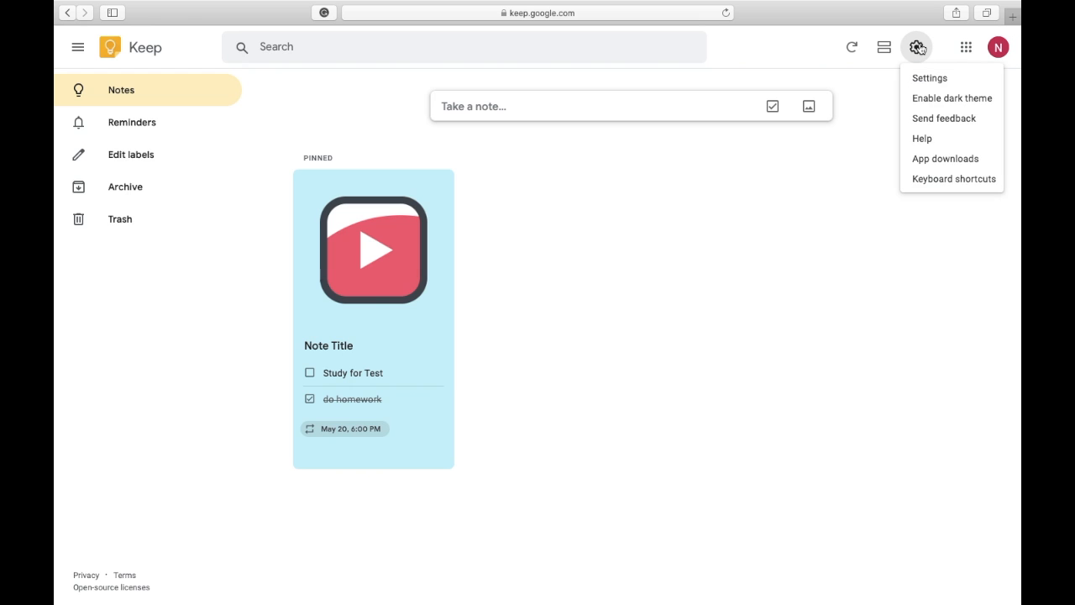
pyautogui.click(931, 99)
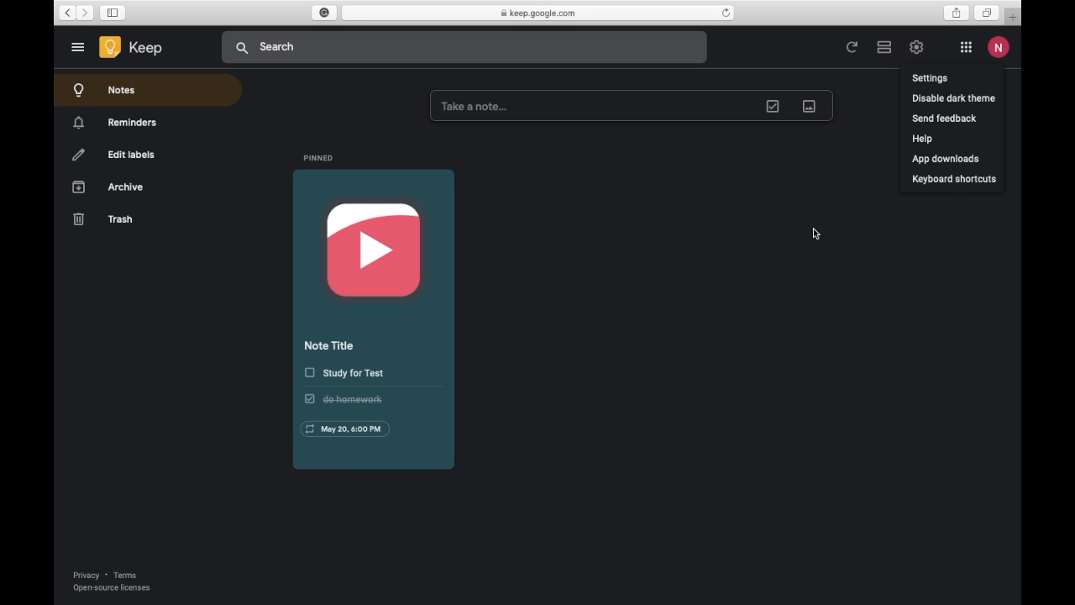
# Check the Google Keep Help page, and read through the list of keyboard shortcuts in Keep.
pyautogui.click(955, 139)
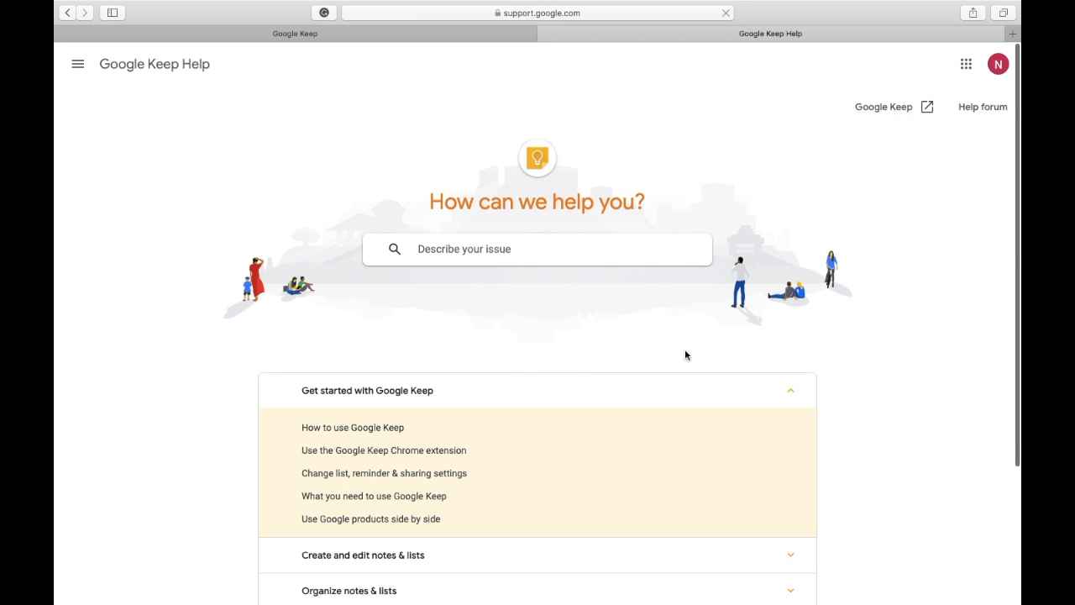
pyautogui.click(494, 33)
pyautogui.click(915, 67)
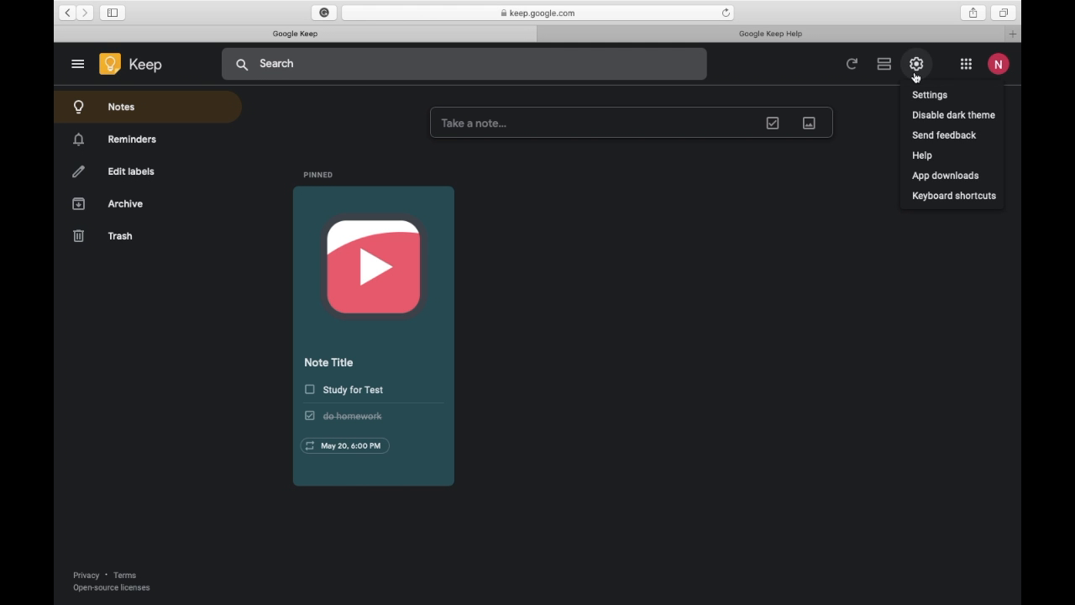
pyautogui.click(923, 195)
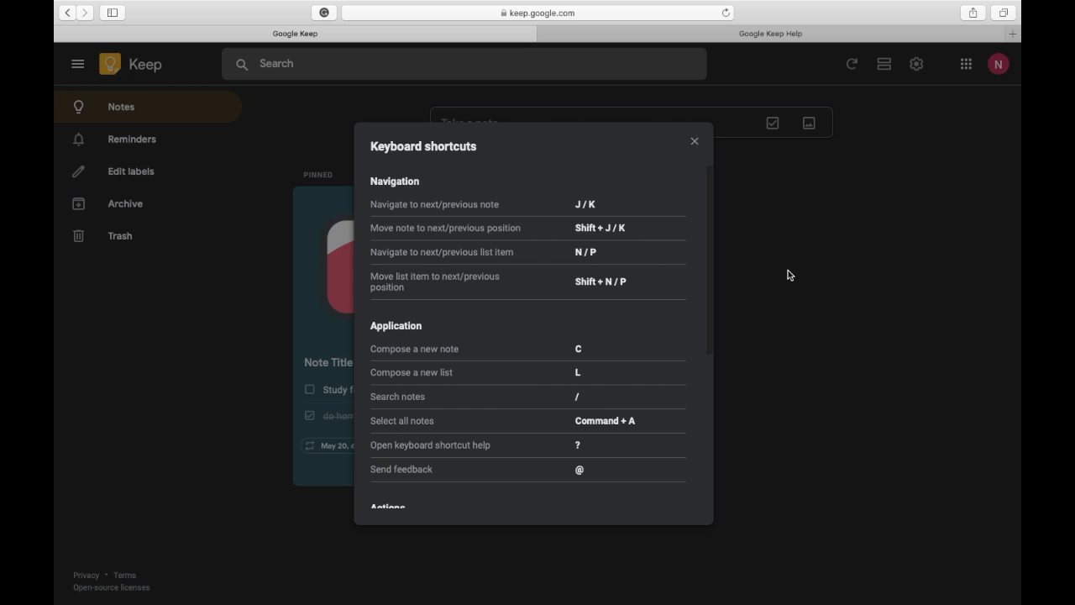
pyautogui.scroll(-5, 533, 350)
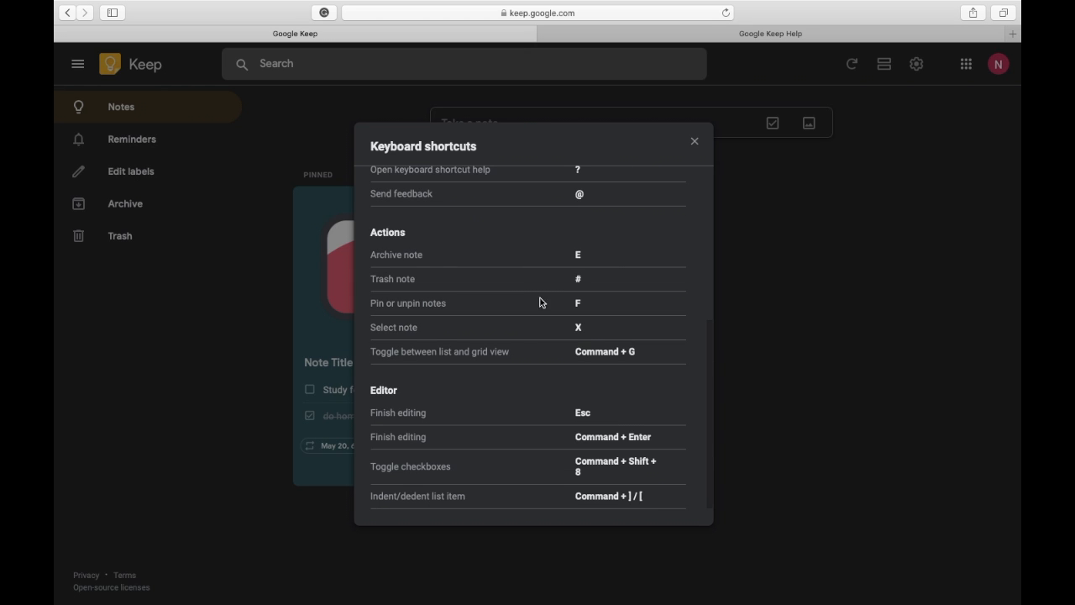
pyautogui.scroll(5, 576, 322)
pyautogui.scroll(1, 574, 325)
pyautogui.press('Escape')
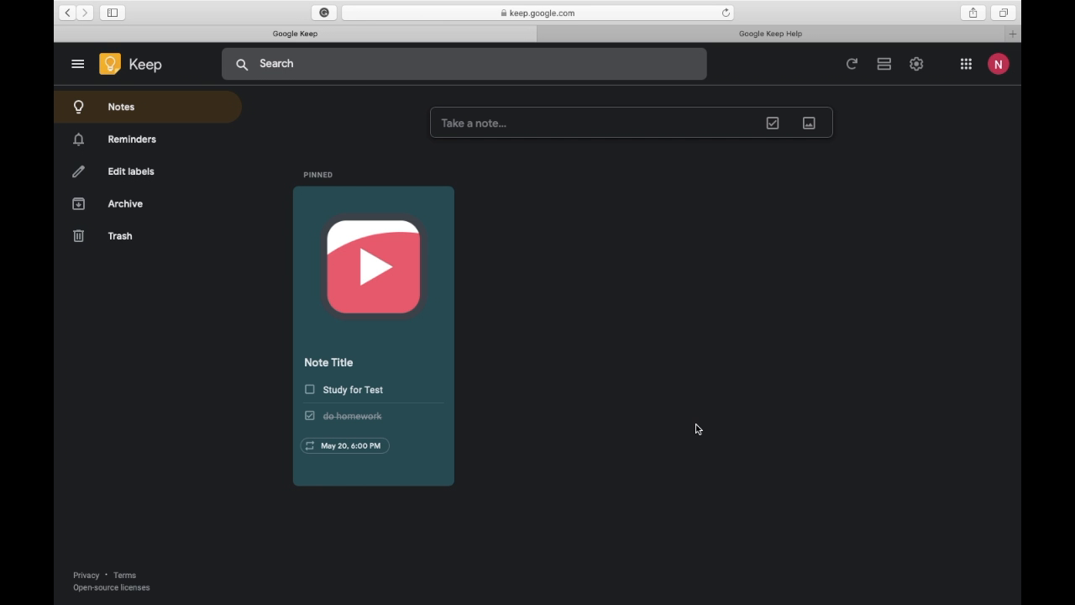